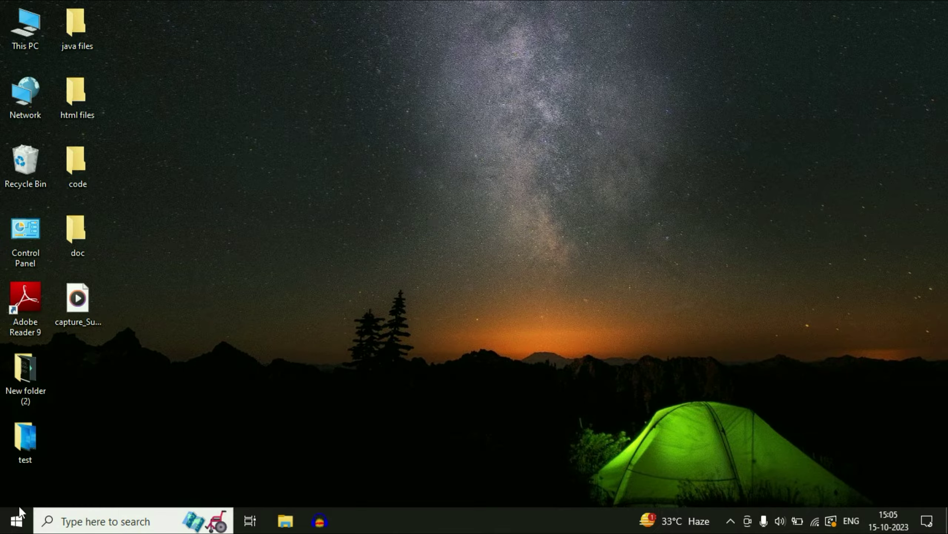
- Search Windows for "serv" and open the Services app
click(19, 523)
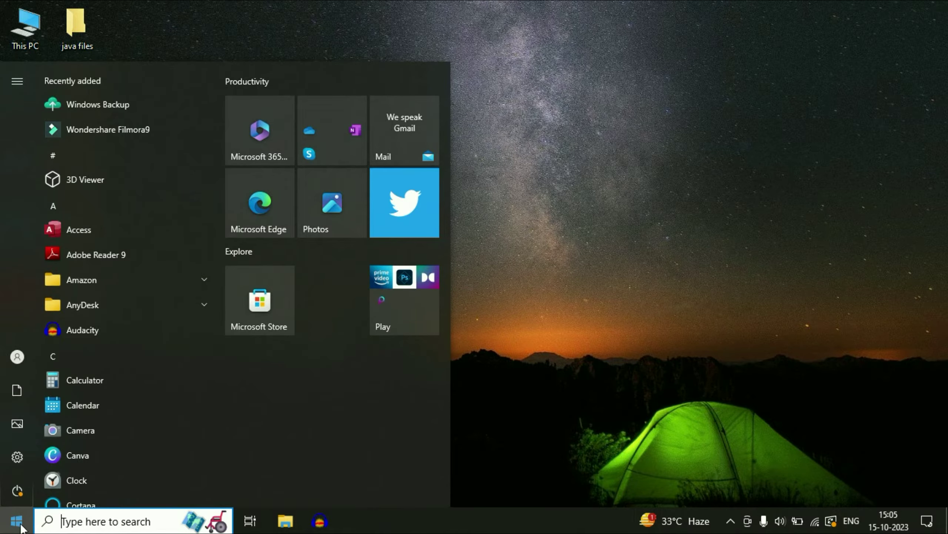
text(ser)
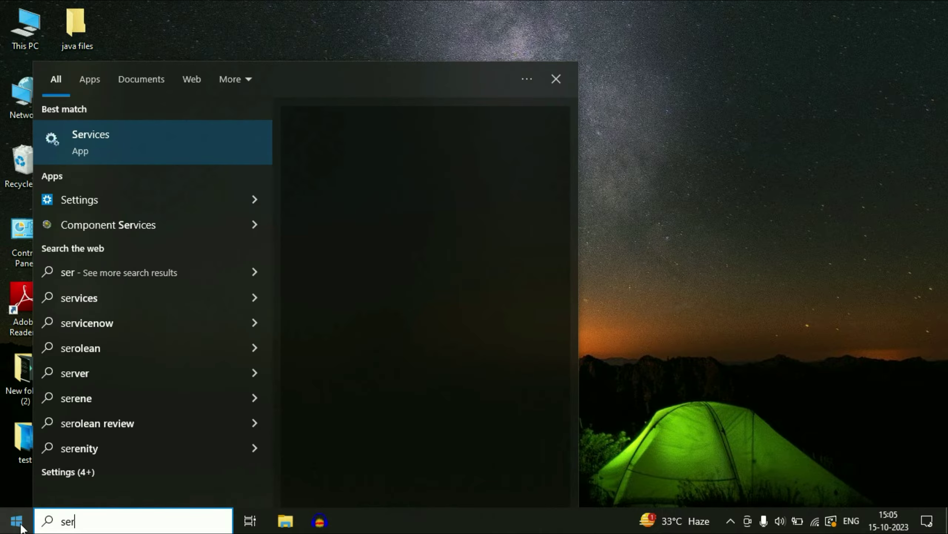
text(v)
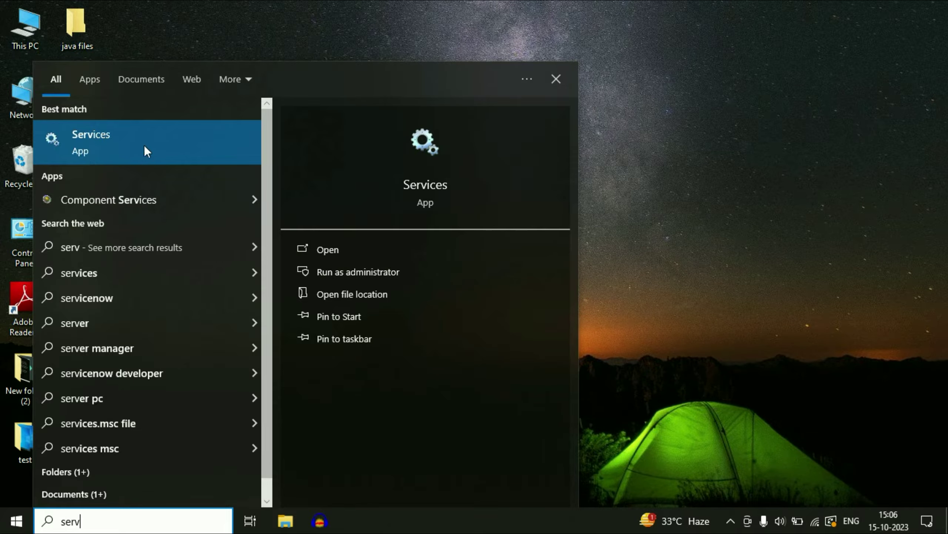
click(102, 141)
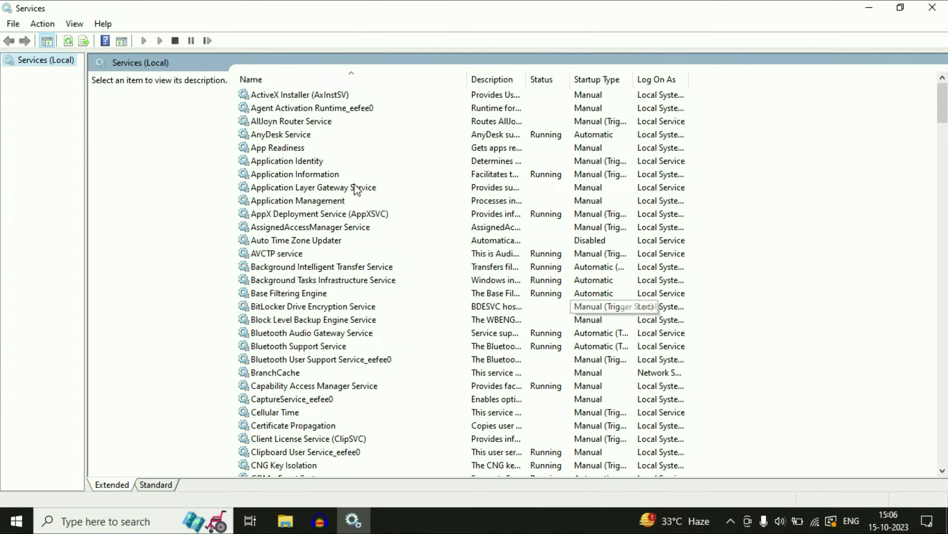
- Set the startup type of the Windows Biometric Service to Automatic in its properties and apply the change
click(315, 249)
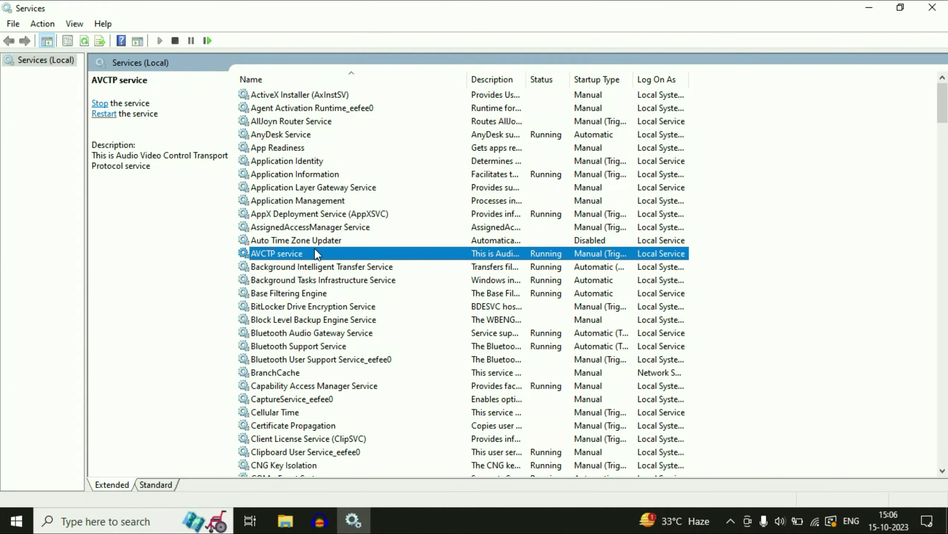
key(w)
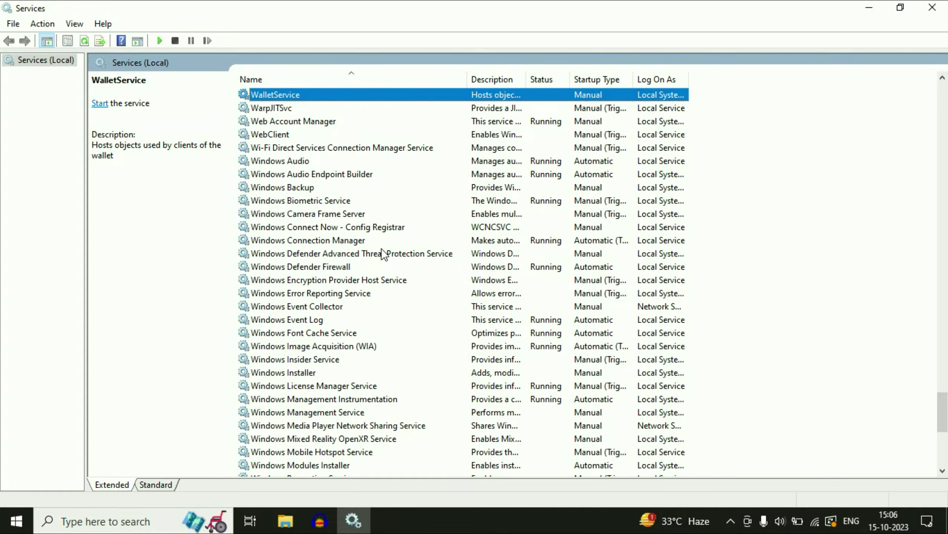
click(316, 203)
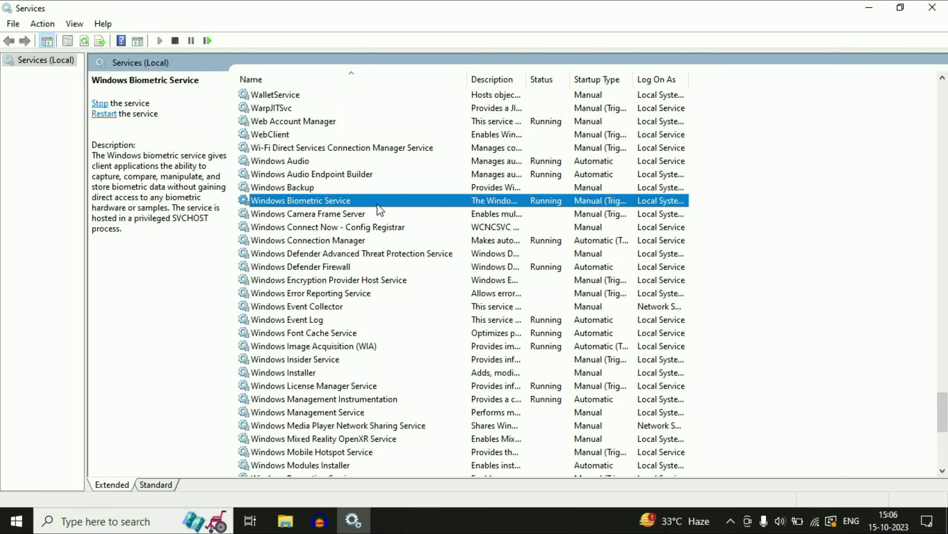
right_click(328, 204)
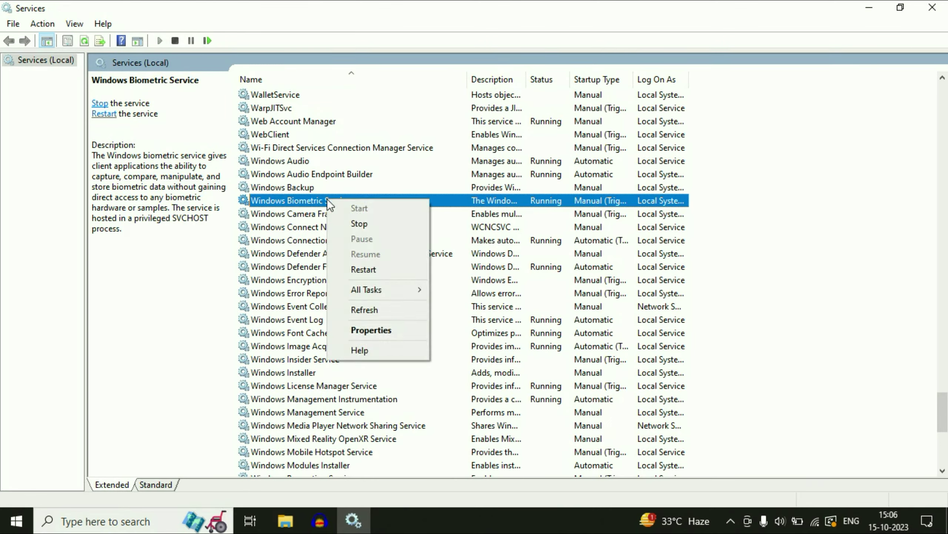
click(387, 330)
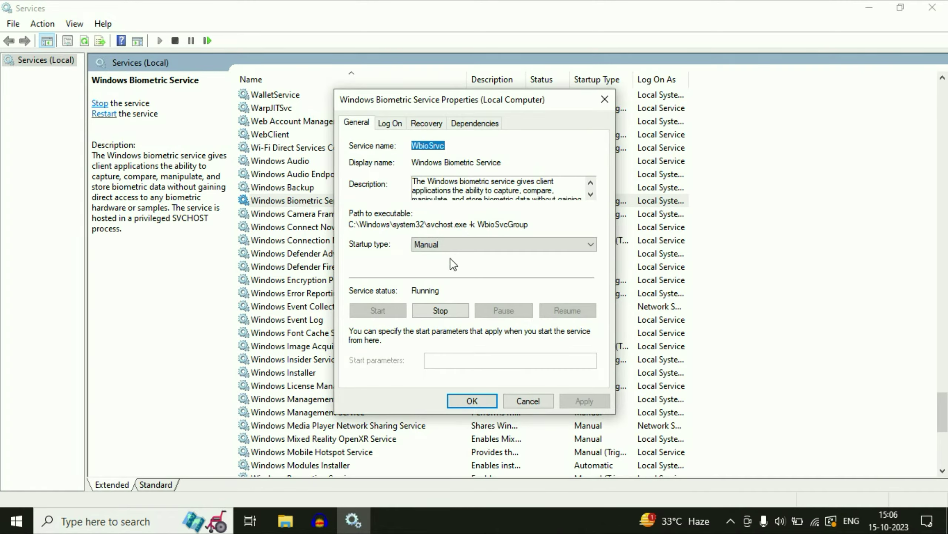
click(587, 244)
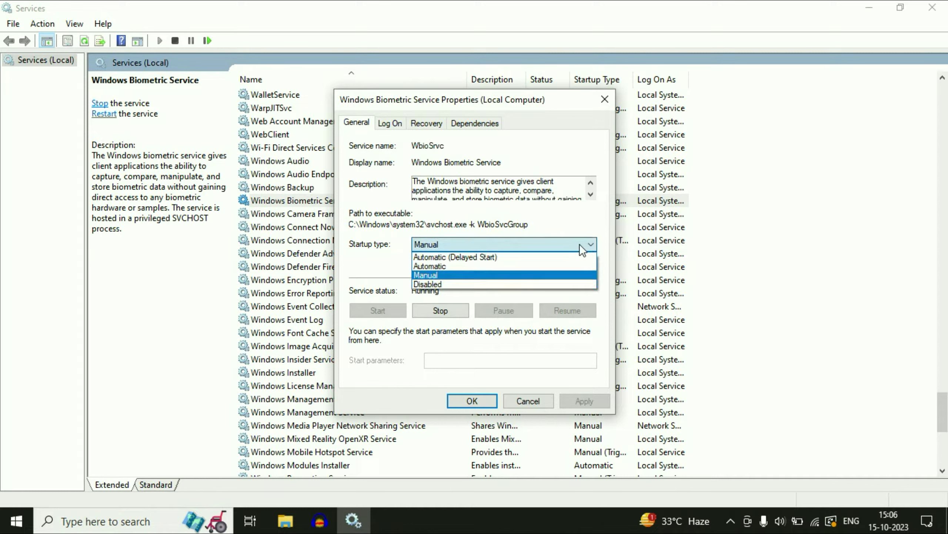
click(451, 266)
click(585, 400)
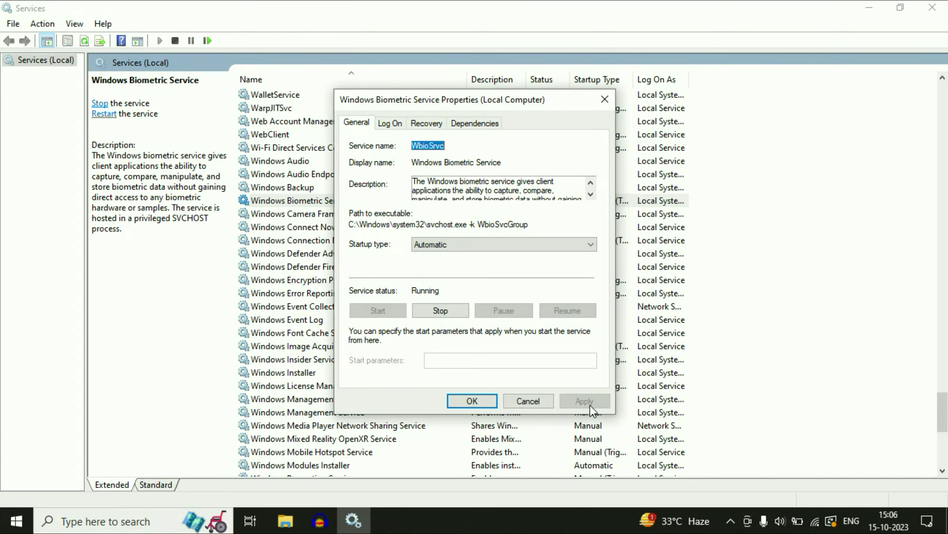
- Stop the Windows Biometric Service and start it again, accept its properties, and close Services
click(439, 310)
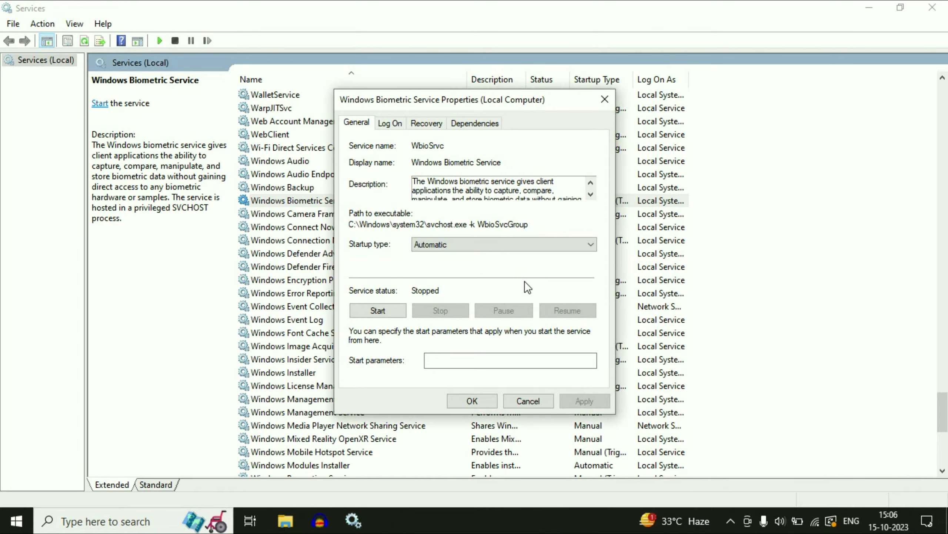
click(378, 311)
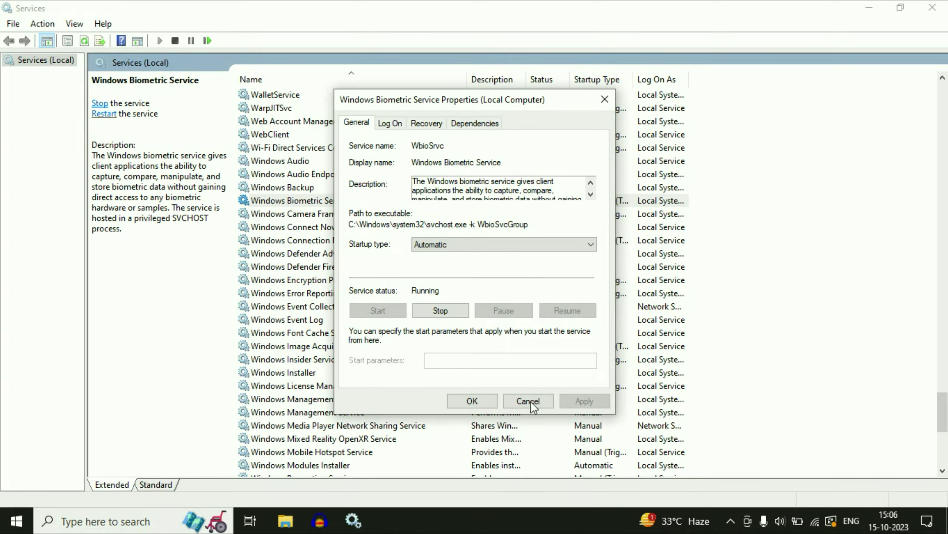
click(483, 401)
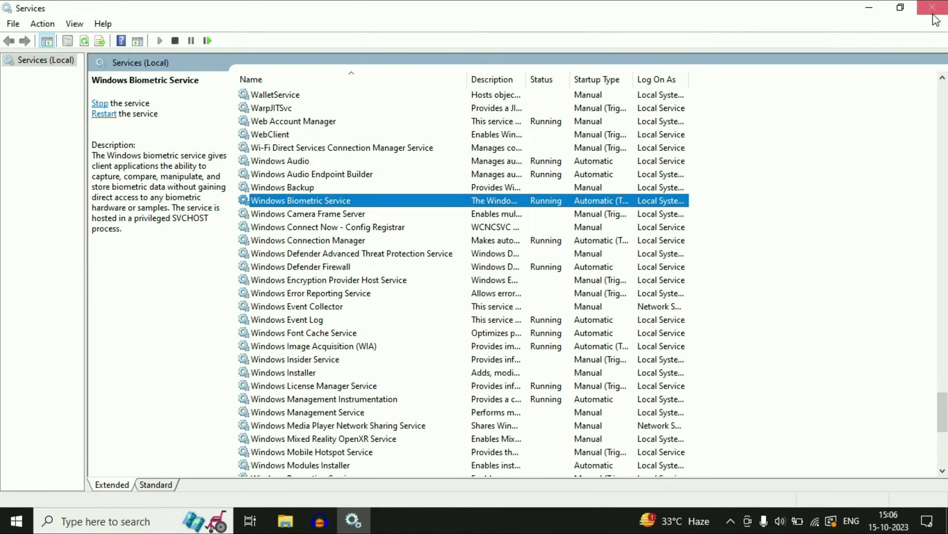
click(933, 8)
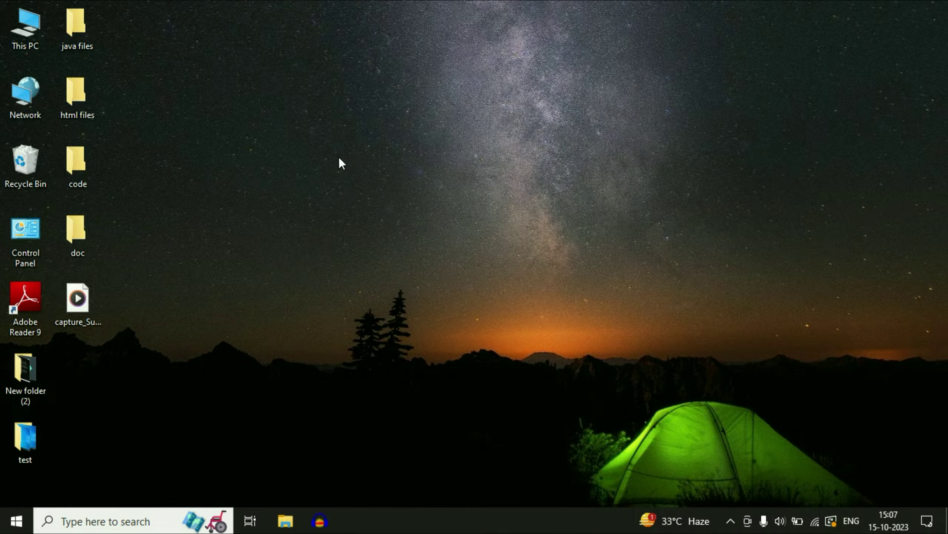
- Open Device Manager maximized to check its list of device categories, and close it
right_click(22, 521)
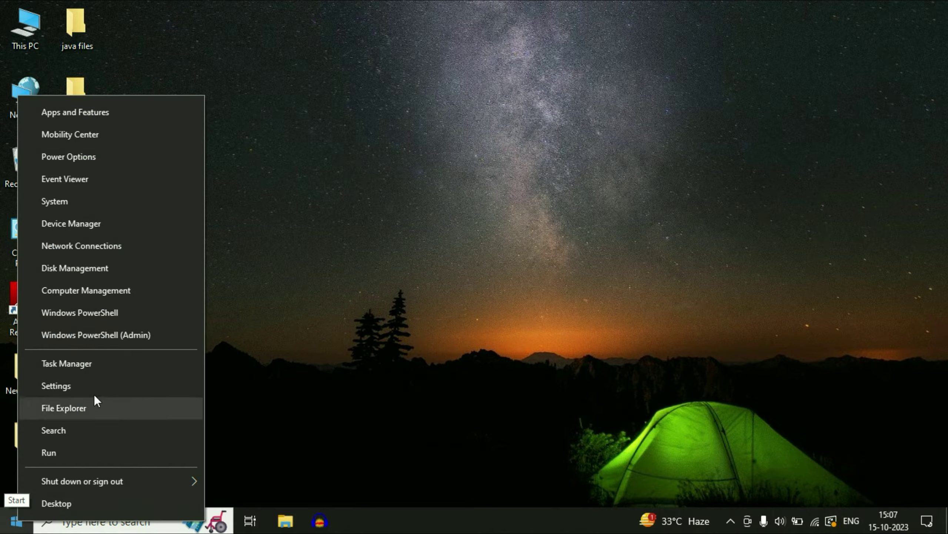
click(112, 225)
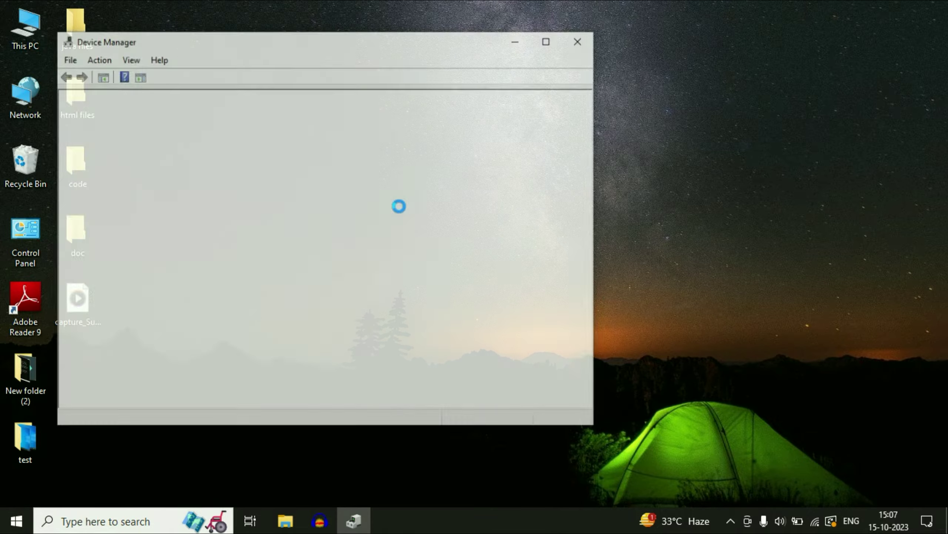
drag(310, 41, 437, 51)
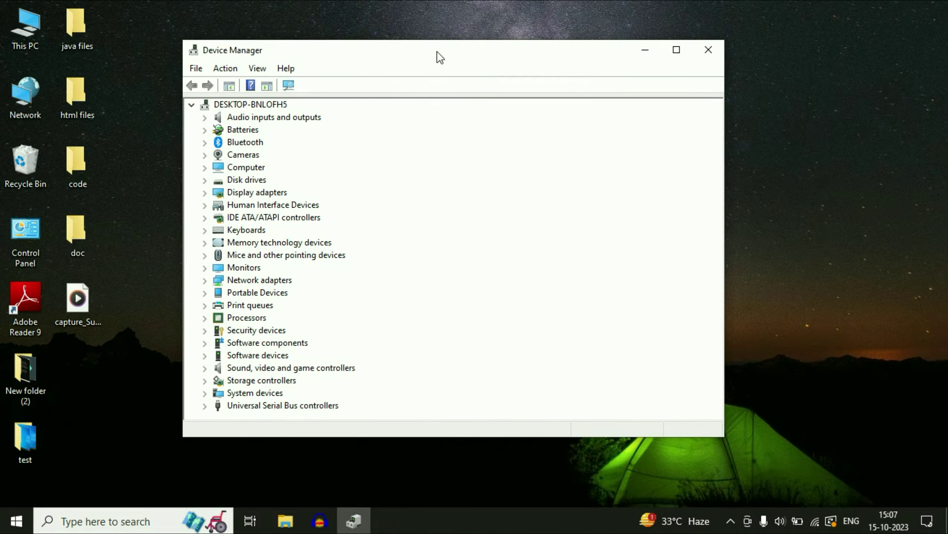
click(677, 50)
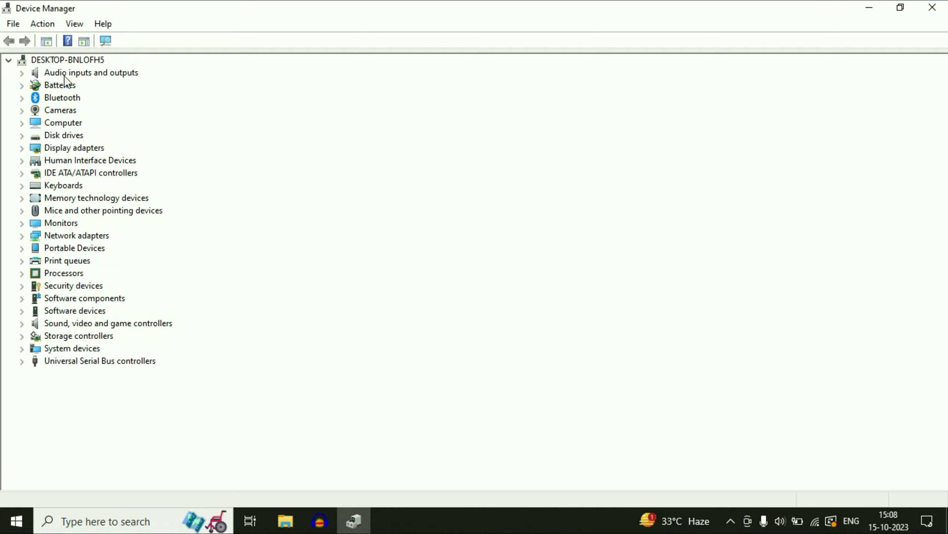
click(931, 8)
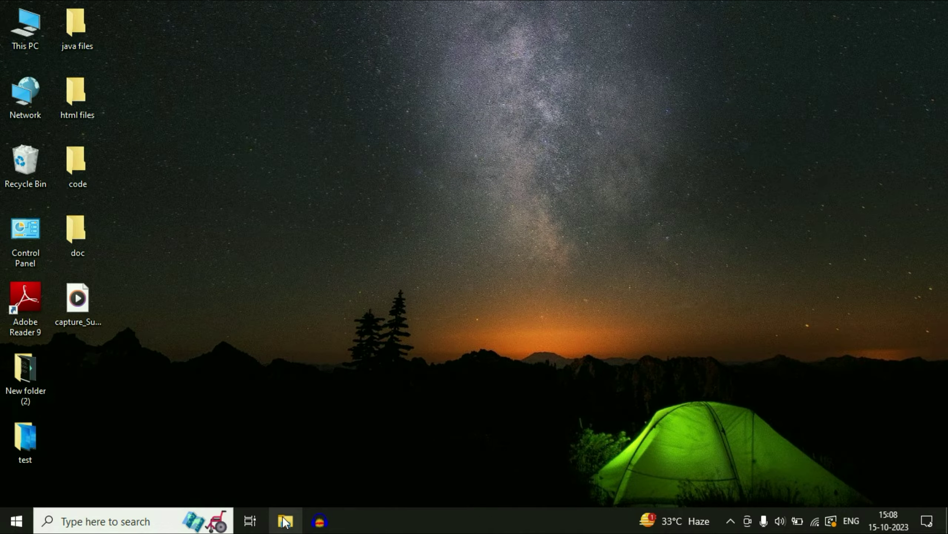
- Open the System32 folder inside the Windows folder on Local Disk (C:) in File Explorer
click(284, 522)
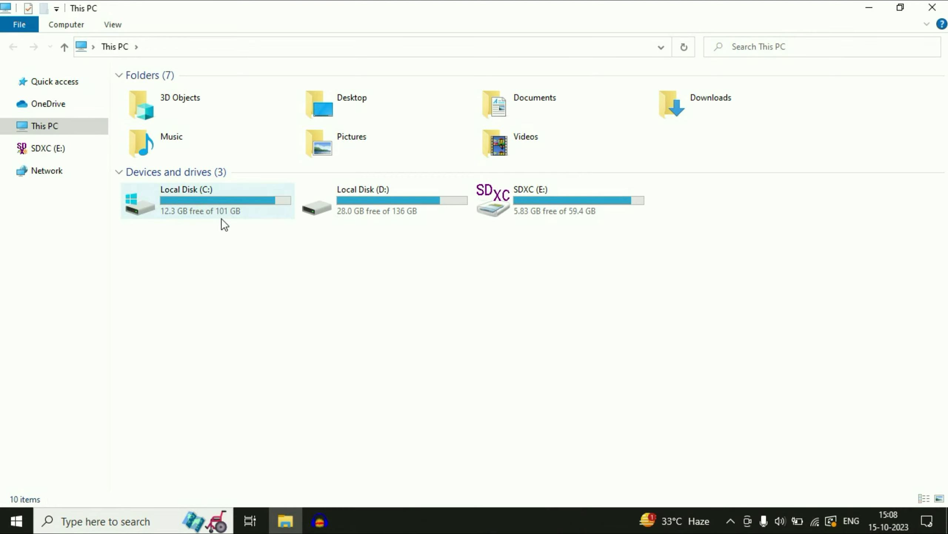
click(220, 207)
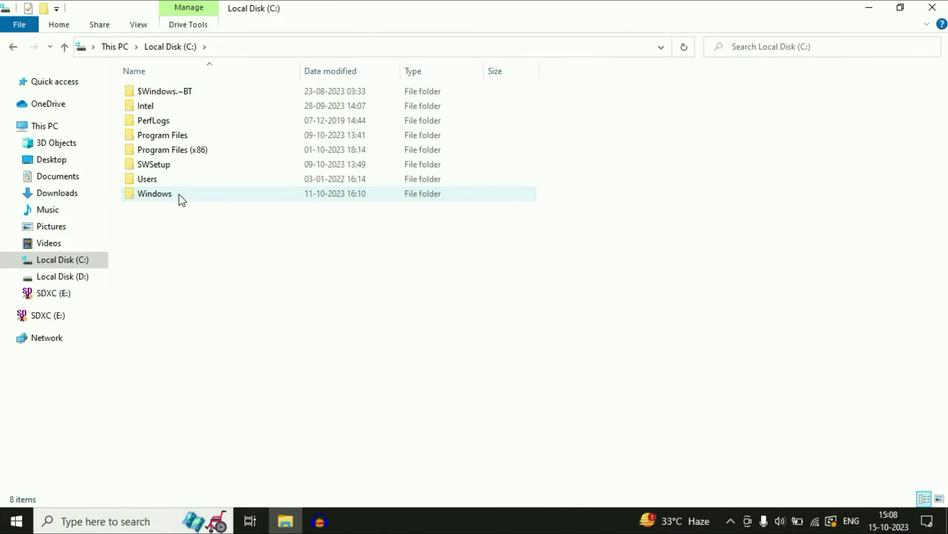
double_click(180, 195)
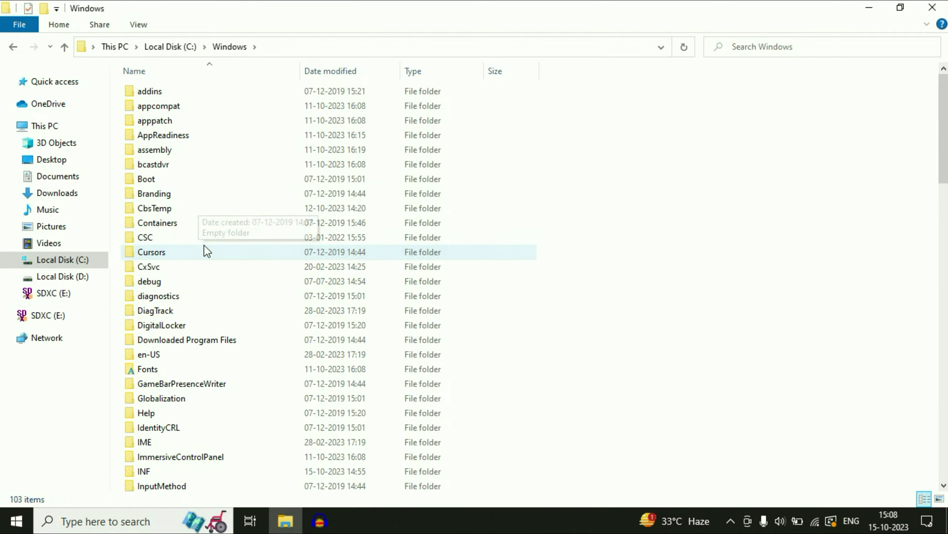
scroll(205, 250, down, 3)
scroll(204, 285, down, 15)
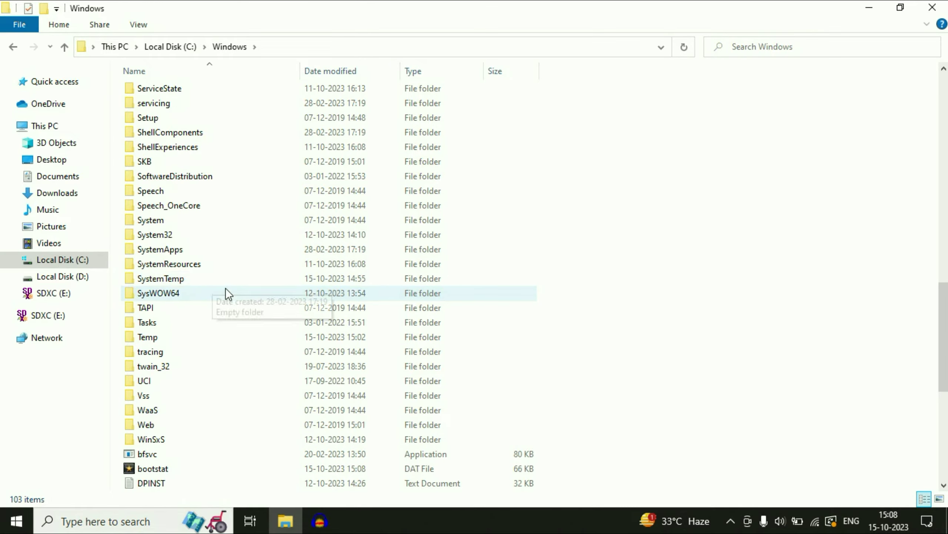
click(180, 236)
double_click(180, 235)
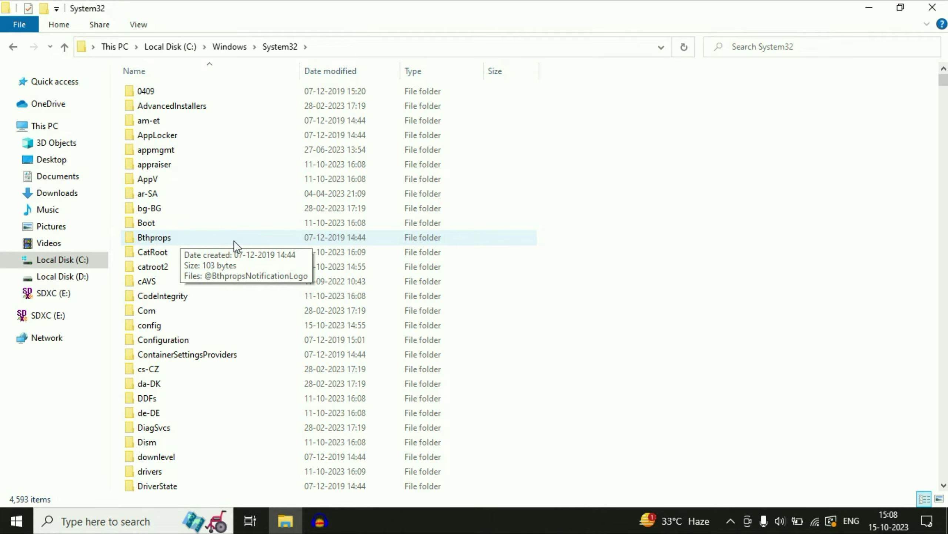
- Find the WinBioPlugIns folder in System32 and open its FaceDriver subfolder
scroll(238, 268, down, 6)
scroll(235, 264, down, 18)
scroll(236, 264, down, 16)
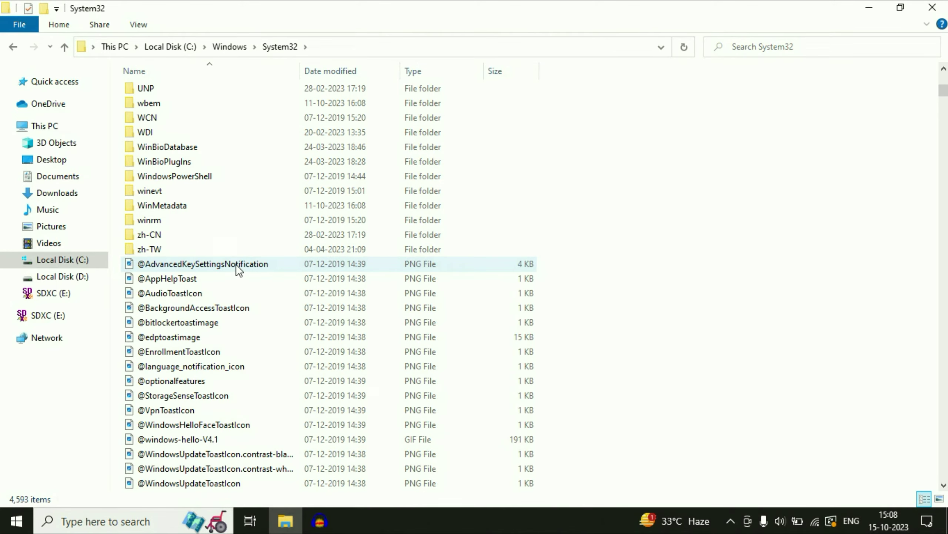
scroll(236, 264, up, 1)
click(158, 204)
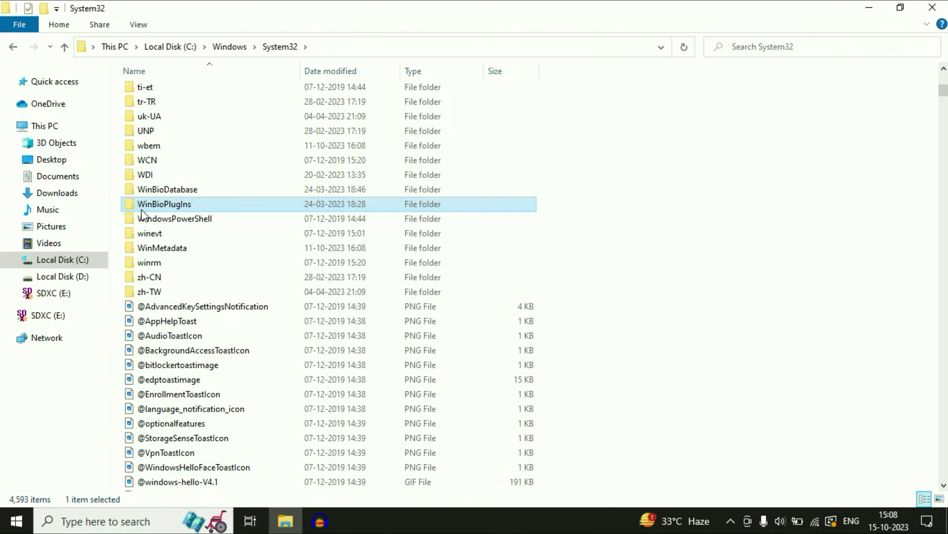
double_click(199, 206)
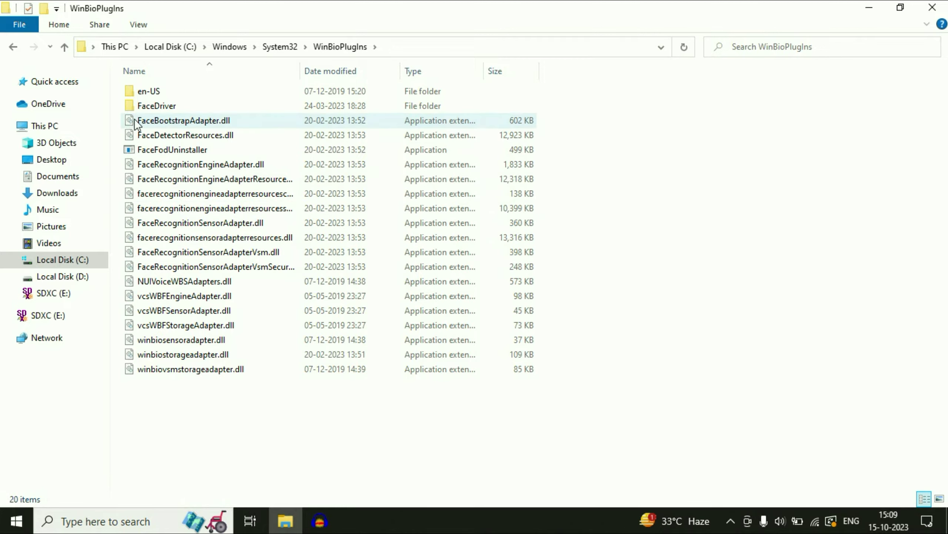
click(148, 108)
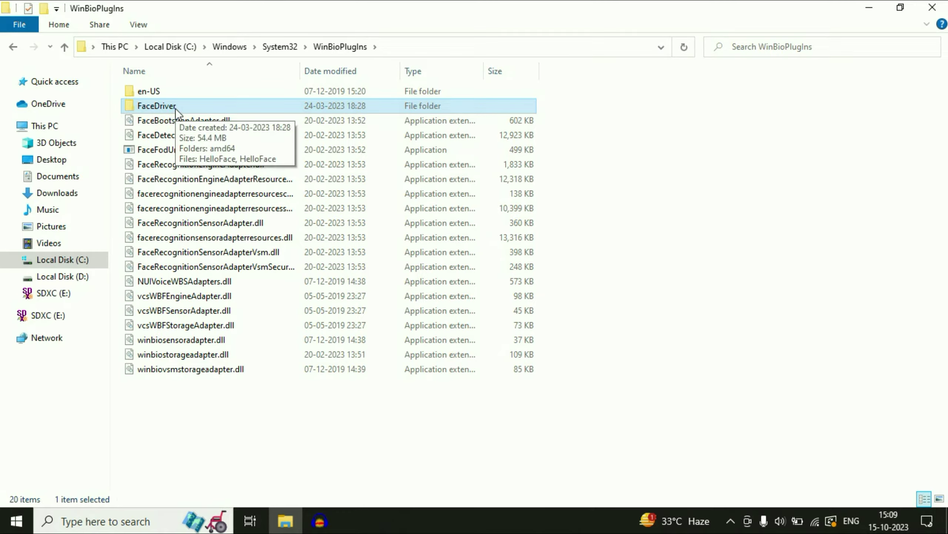
double_click(175, 108)
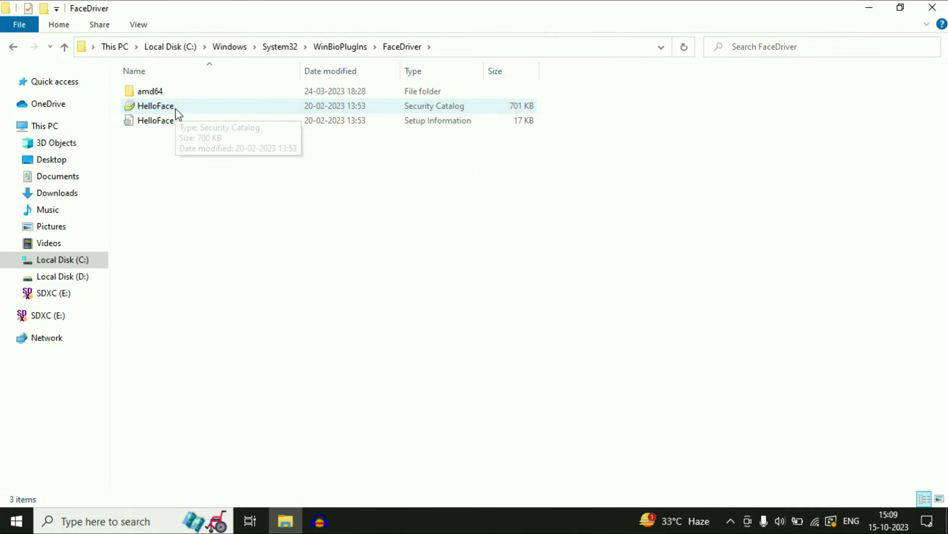
- Install the HelloFace setup information file from the FaceDriver folder and close File Explorer
click(154, 120)
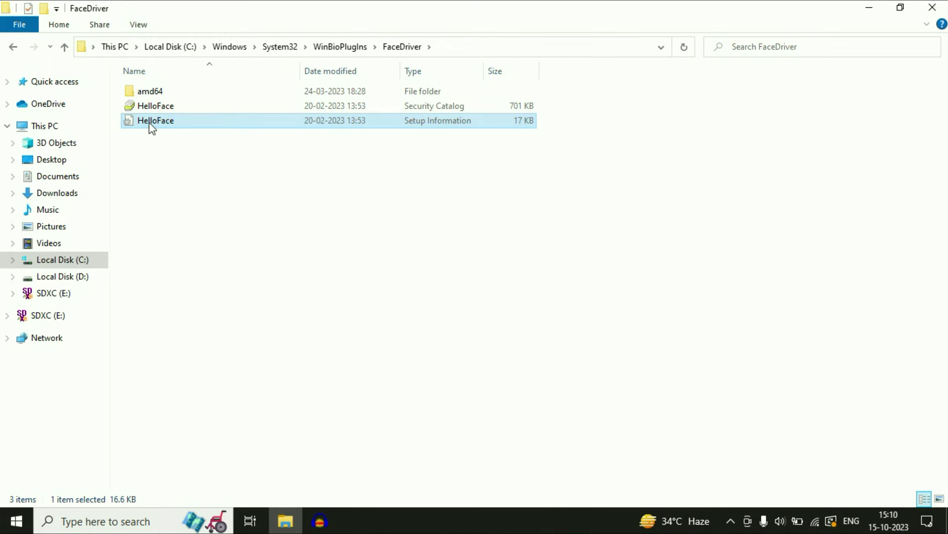
click(165, 123)
right_click(165, 122)
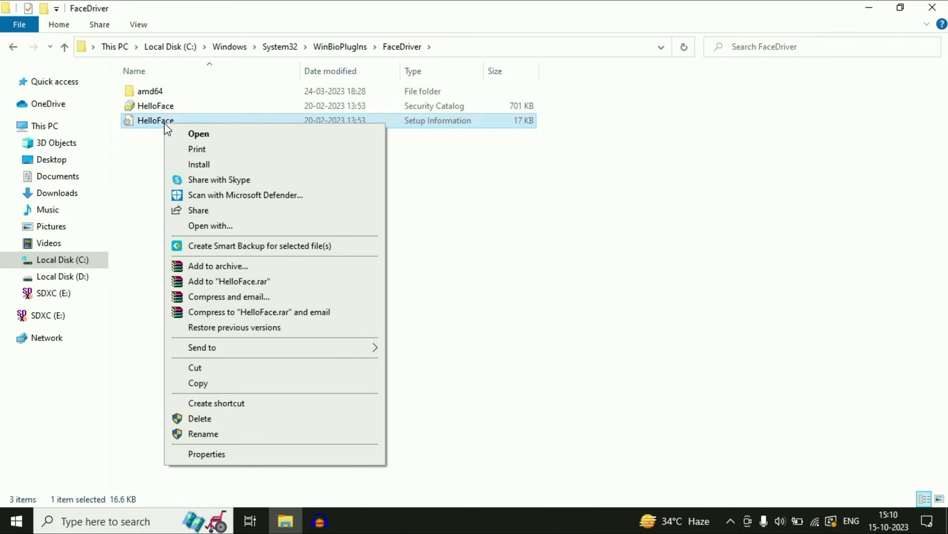
click(204, 165)
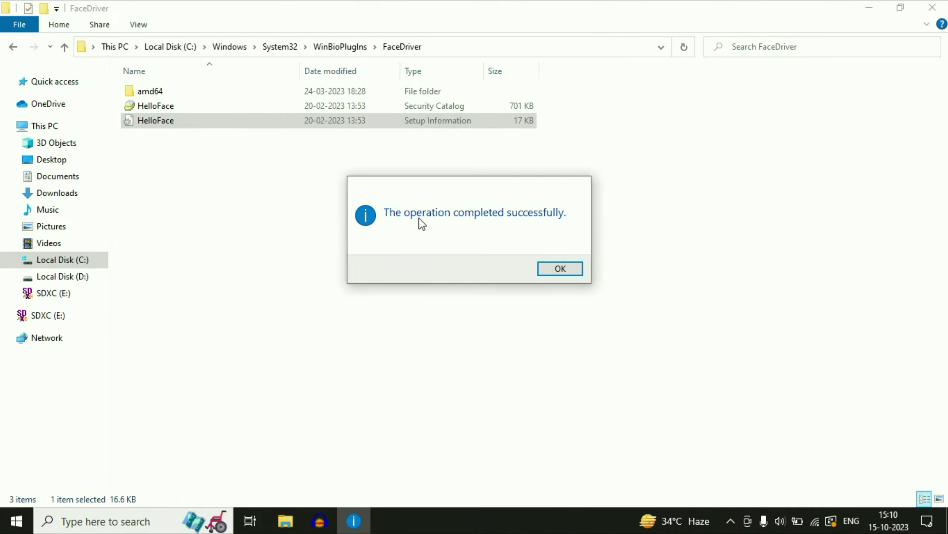
click(561, 269)
click(936, 12)
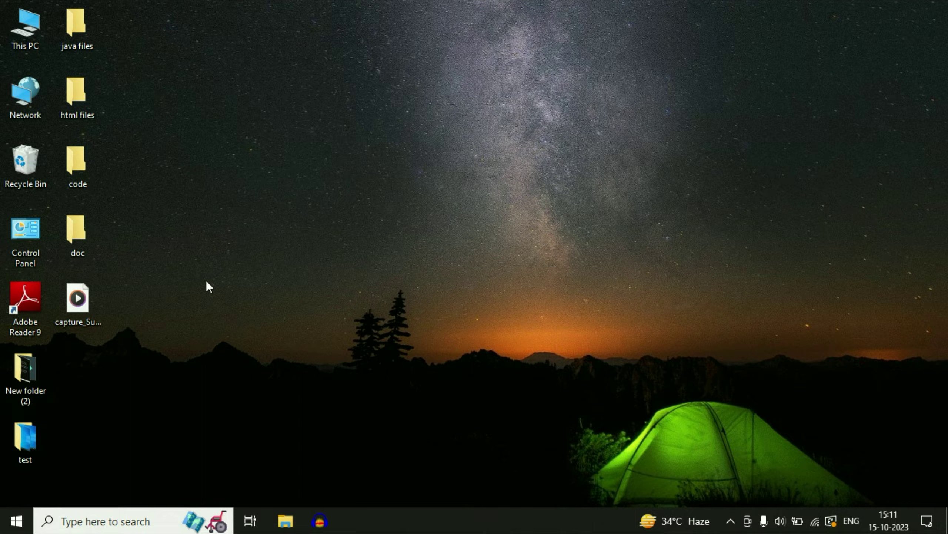
- Open Device Manager, scan the computer for hardware changes and maximize the window
right_click(17, 520)
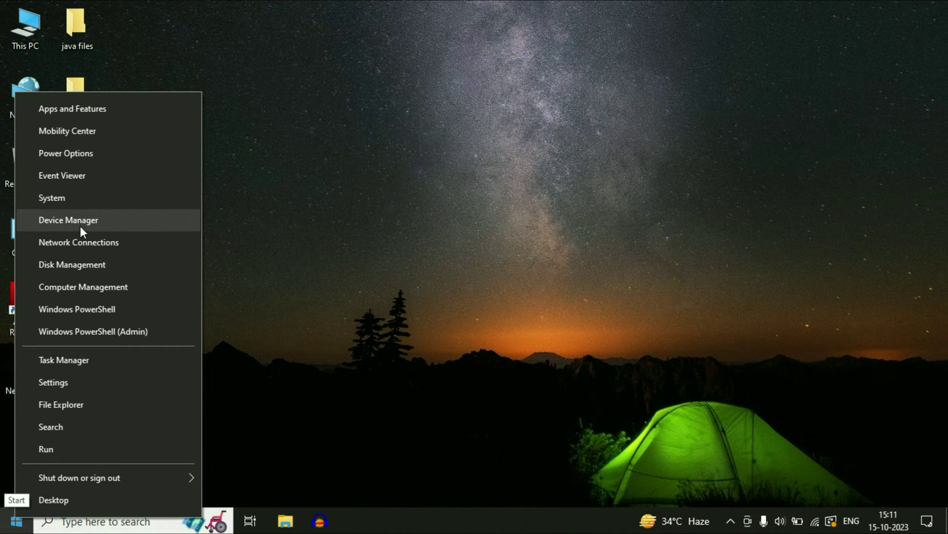
click(68, 222)
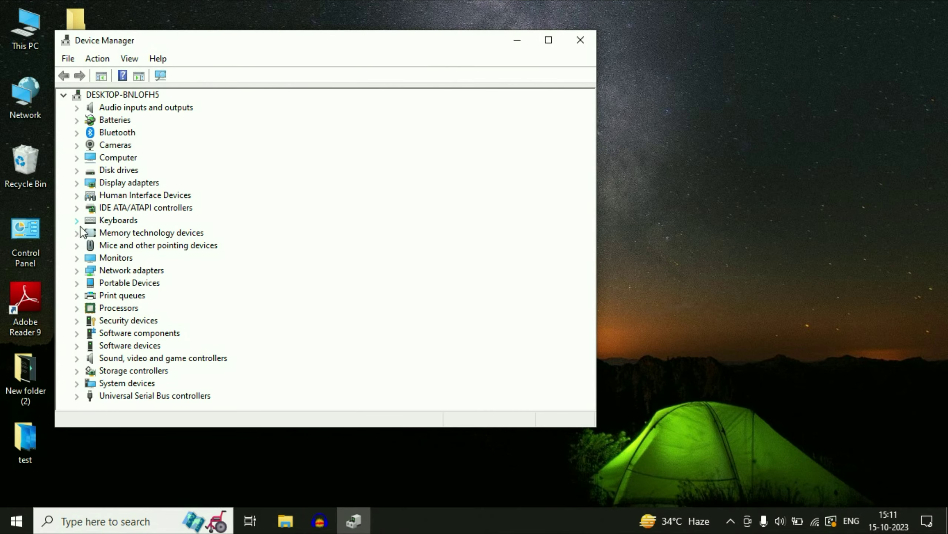
click(162, 76)
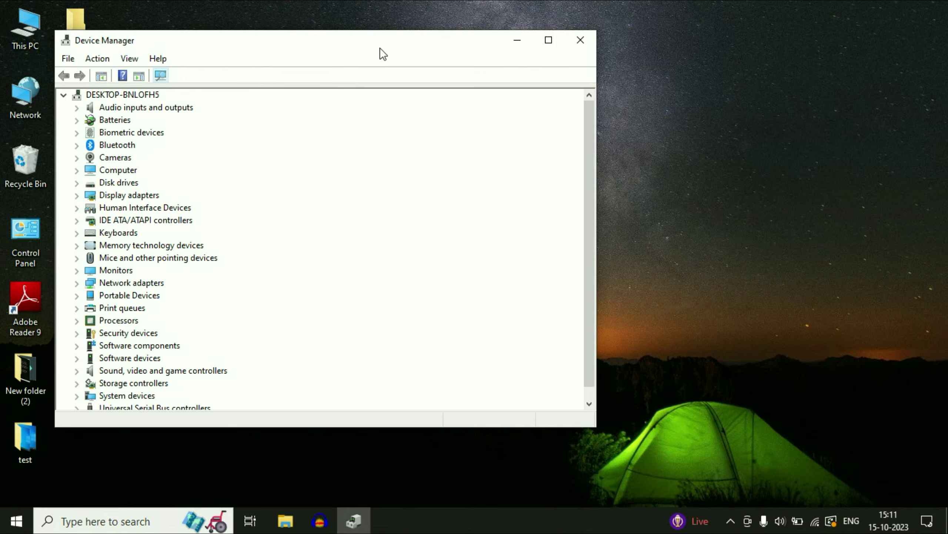
click(552, 48)
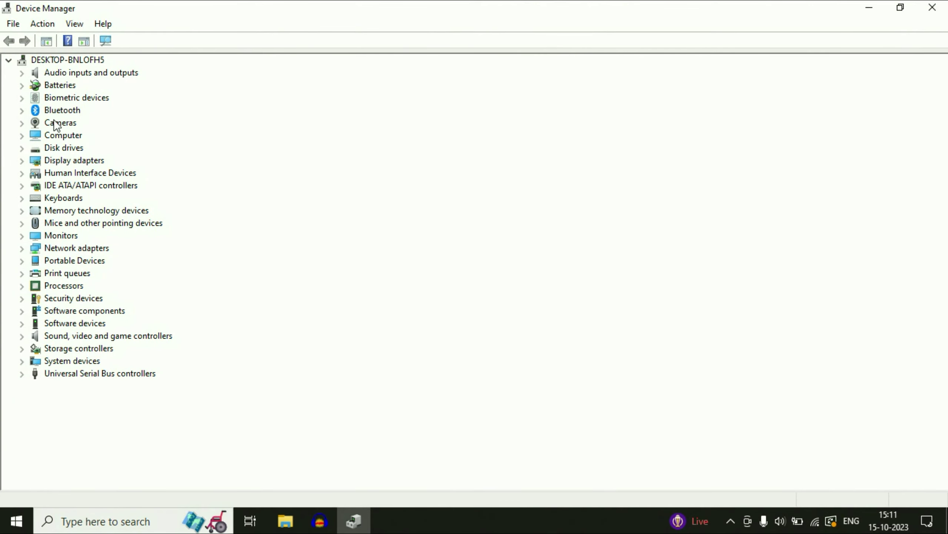
- Expand the Biometric devices category and select the Synaptics FP Sensors device
click(62, 99)
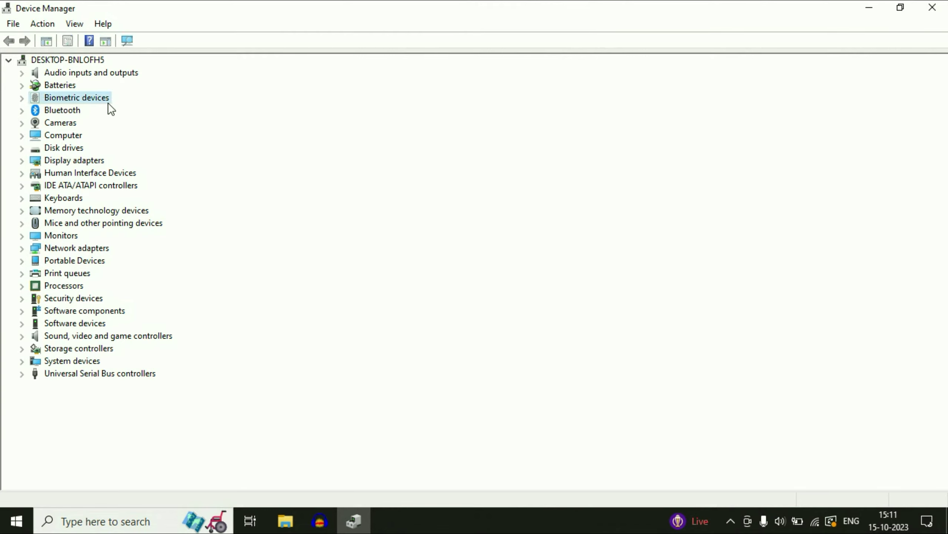
click(22, 97)
click(161, 111)
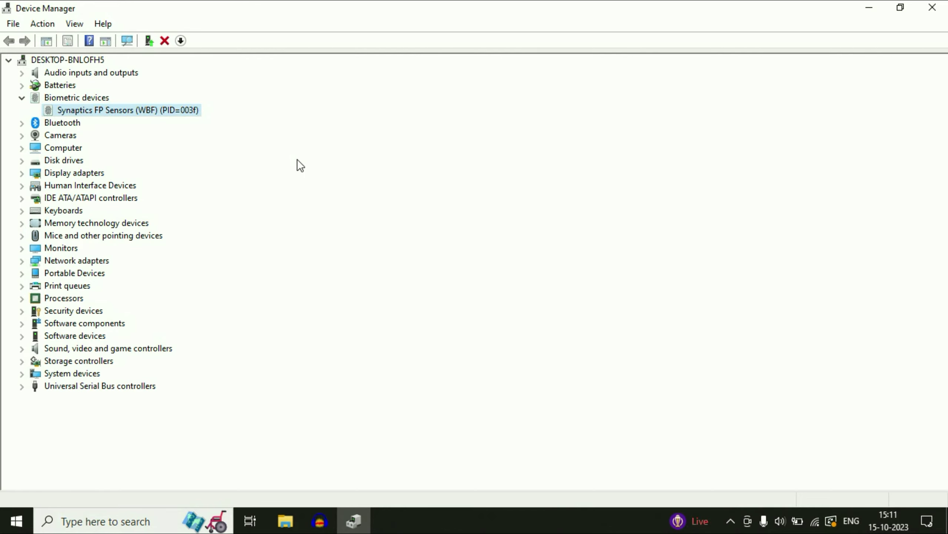
- Check the Windows Hello Fingerprint setup option under the account sign-in options in Settings, and close Settings
click(17, 521)
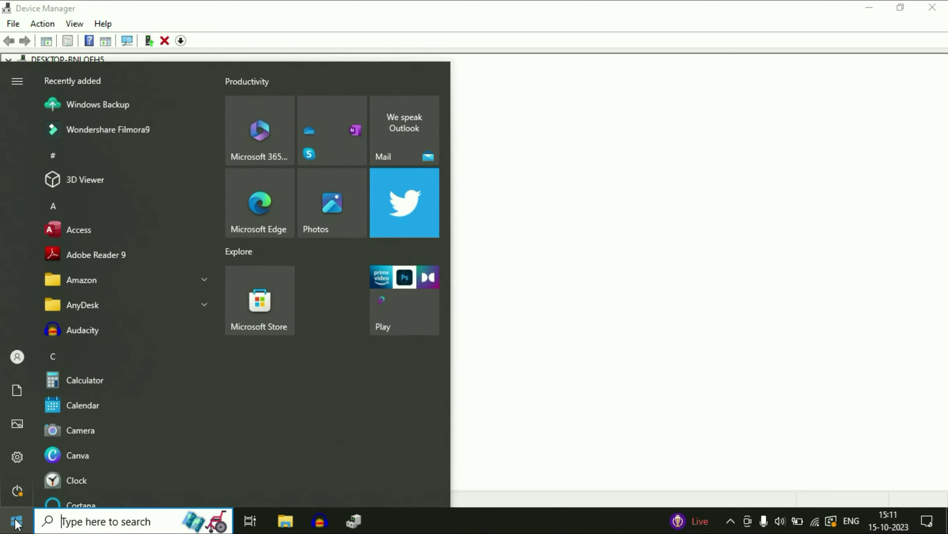
click(21, 457)
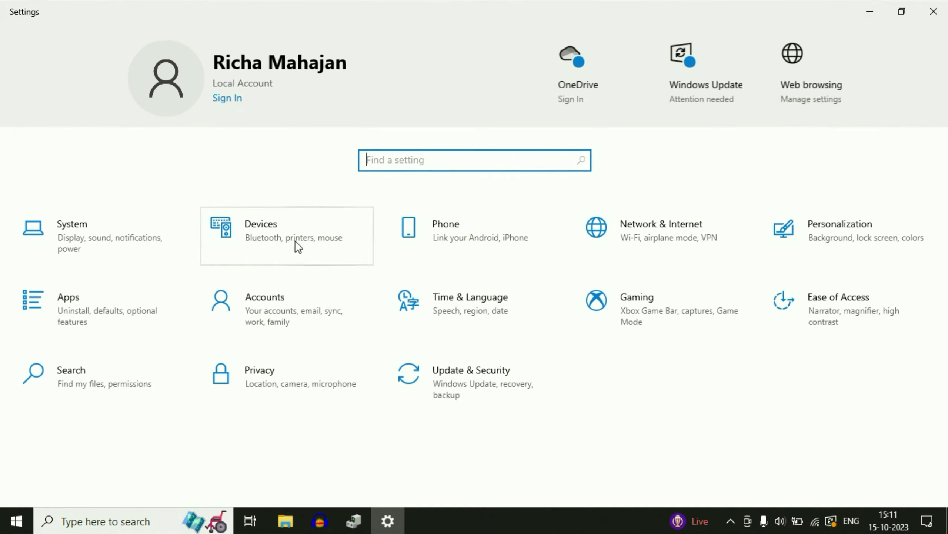
click(276, 310)
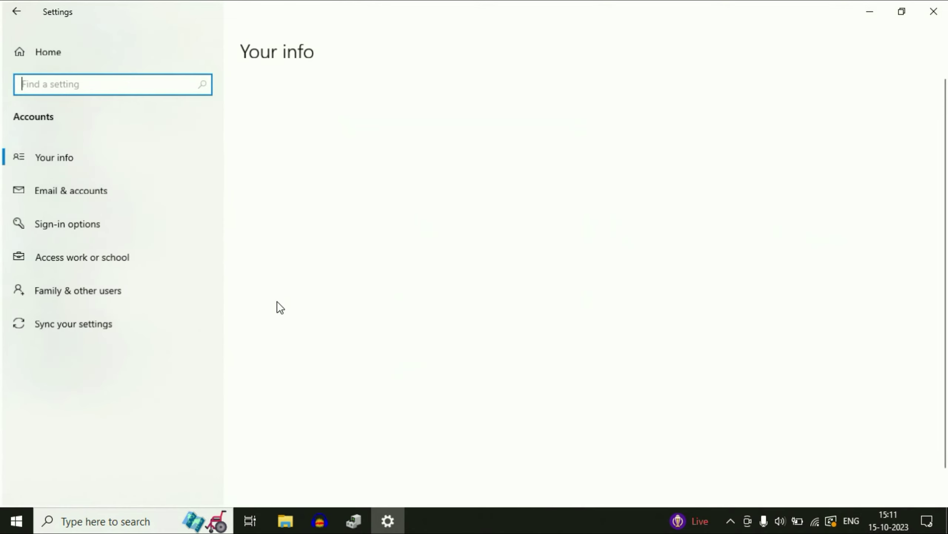
click(75, 224)
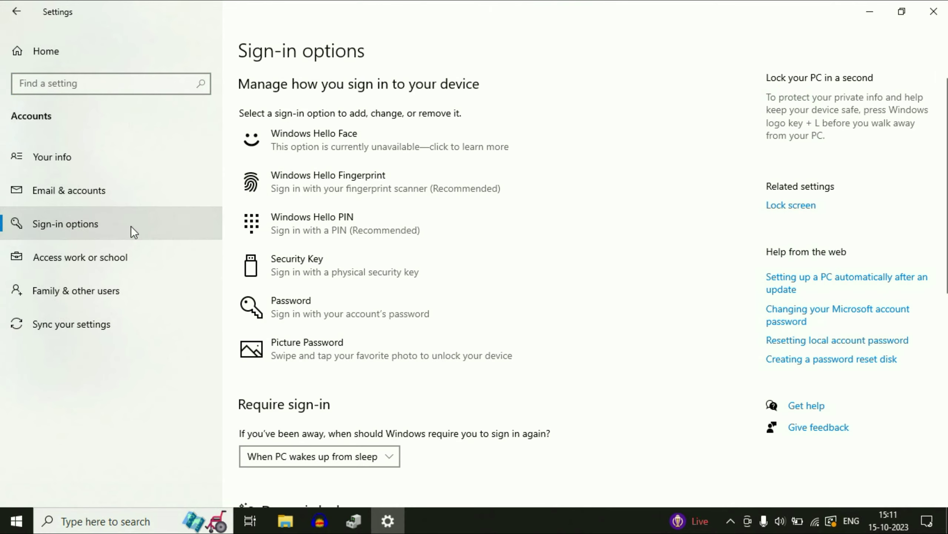
click(327, 180)
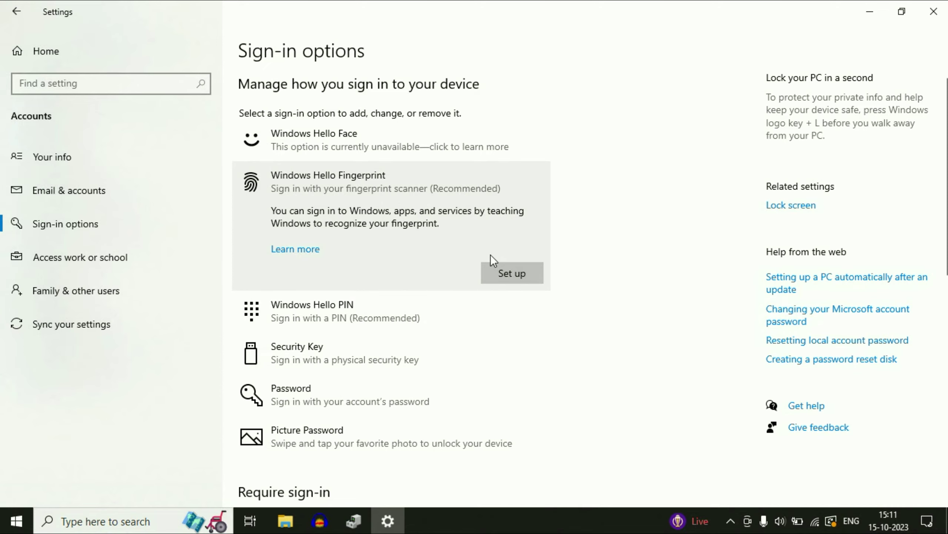
click(933, 11)
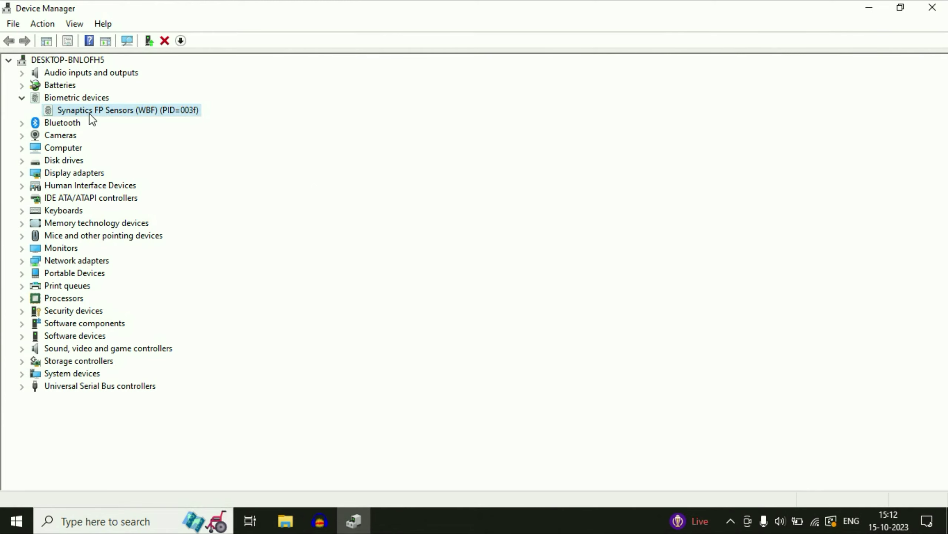
- Search automatically for an updated driver for the Synaptics FP Sensors device and close the driver update wizard
right_click(111, 114)
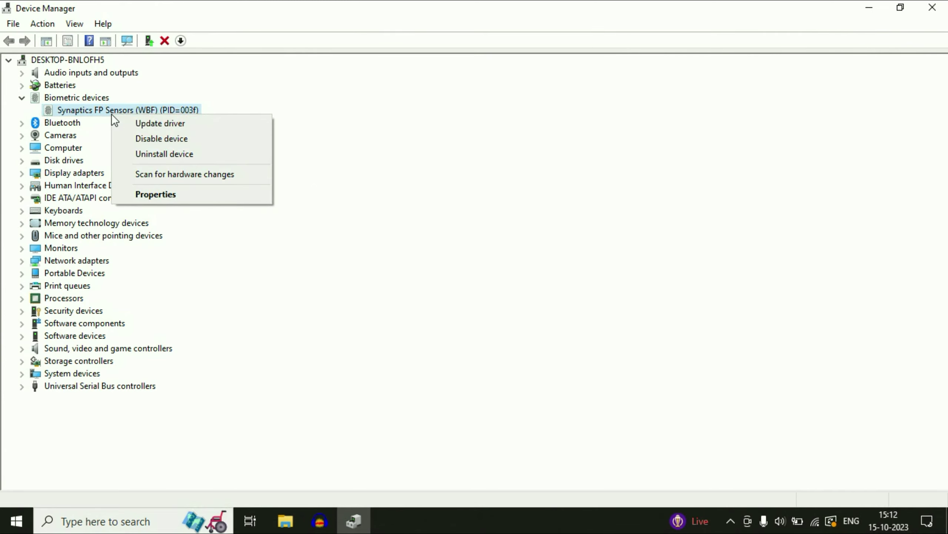
click(161, 127)
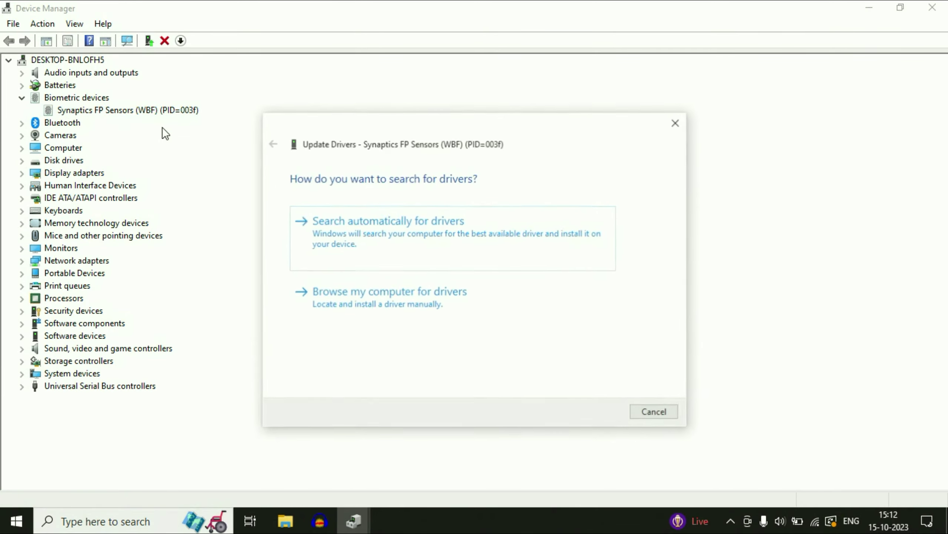
click(379, 232)
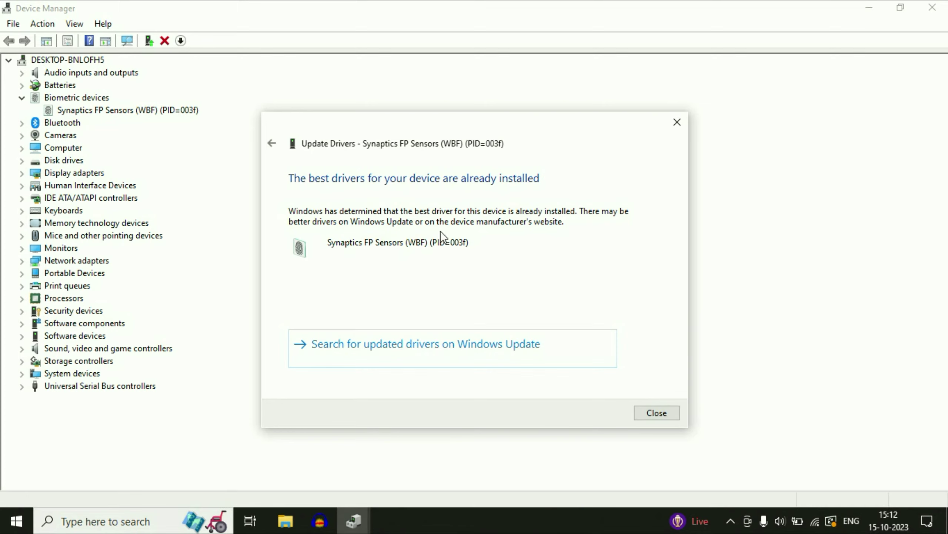
click(656, 412)
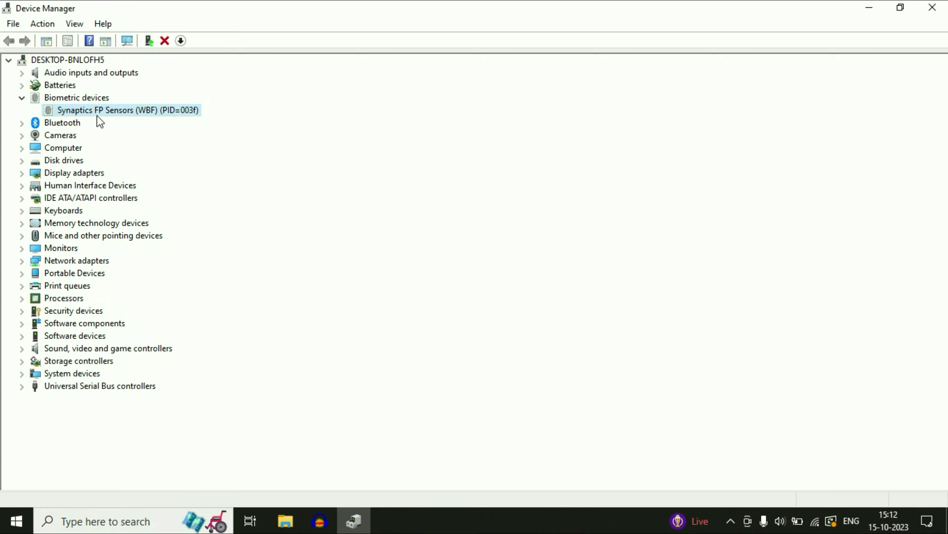
- Uninstall the Synaptics FP Sensors device without deleting its driver software, and close Device Manager
right_click(122, 109)
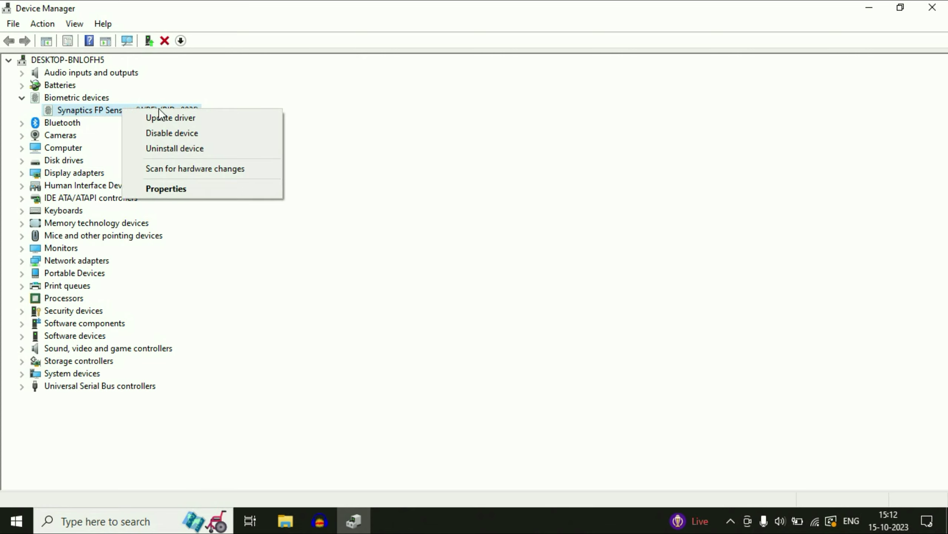
click(190, 149)
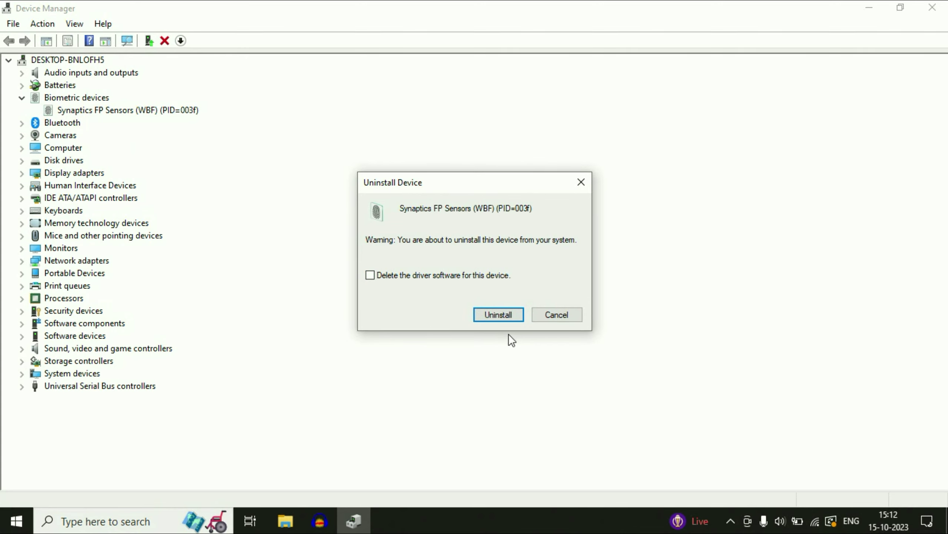
click(500, 318)
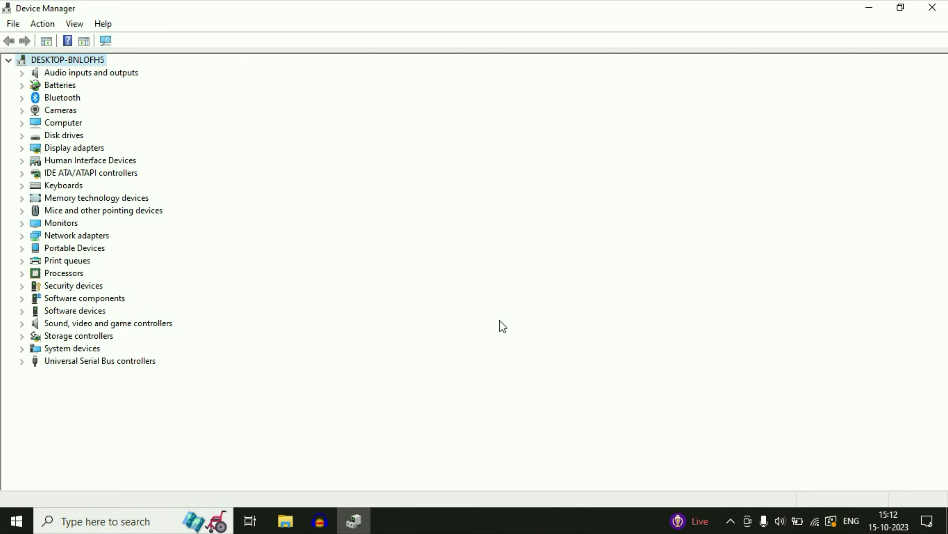
click(933, 8)
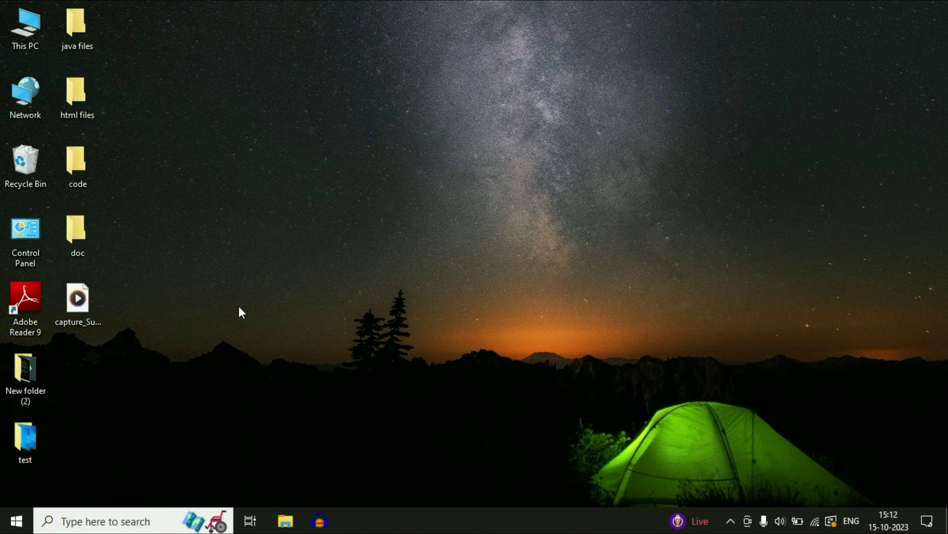
- Find the Check for updates system setting, view the Windows Update page and minimize Settings
click(20, 522)
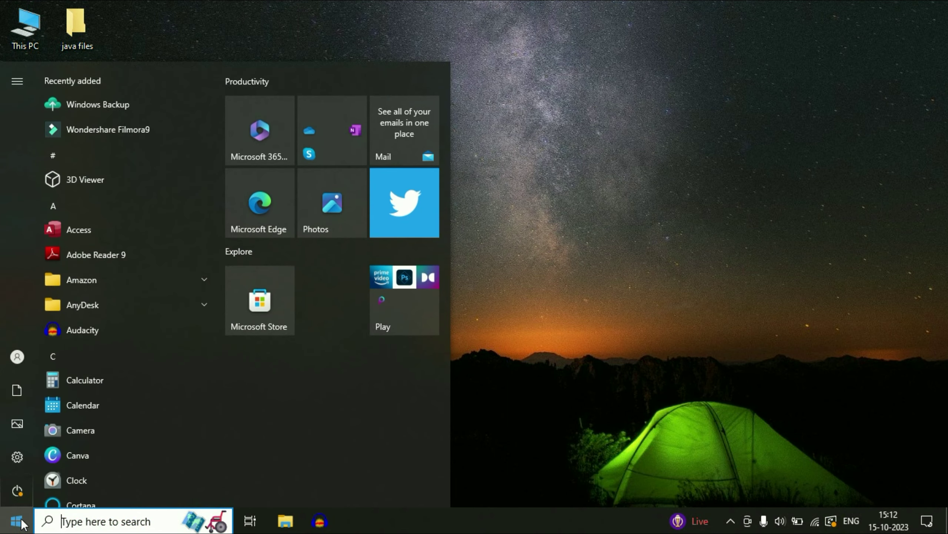
text(u)
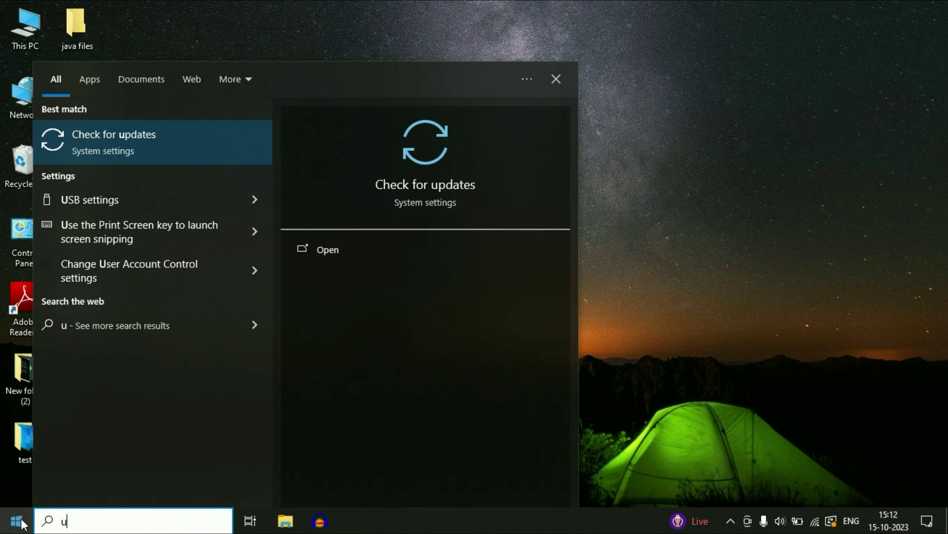
text(pde)
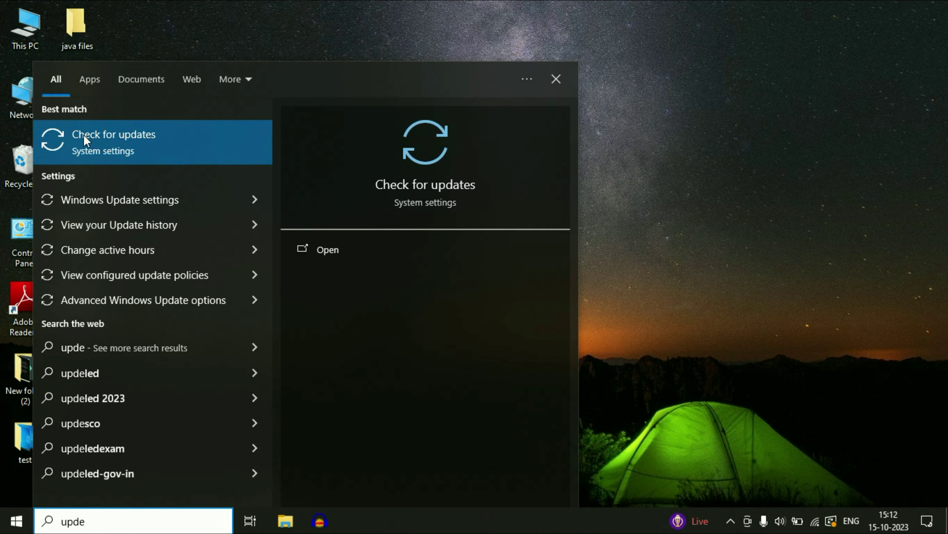
click(124, 146)
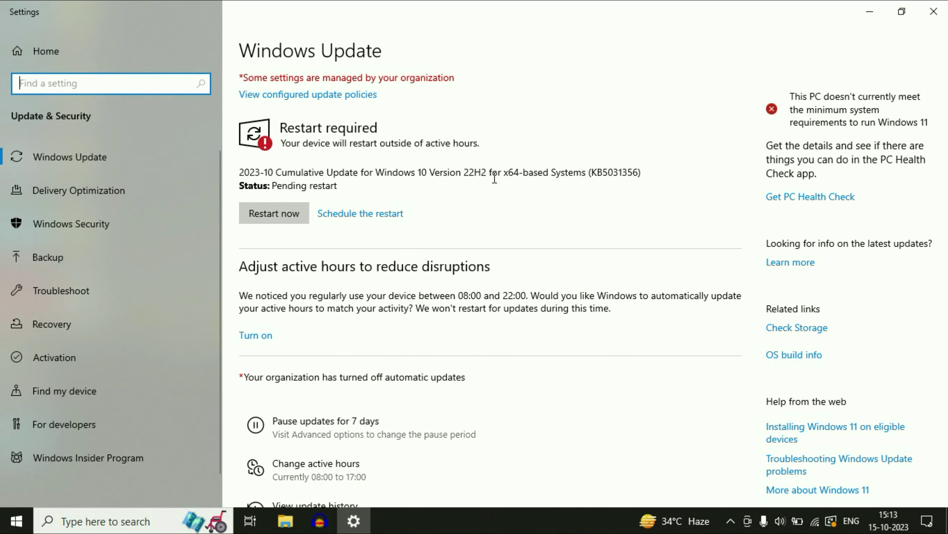
click(868, 11)
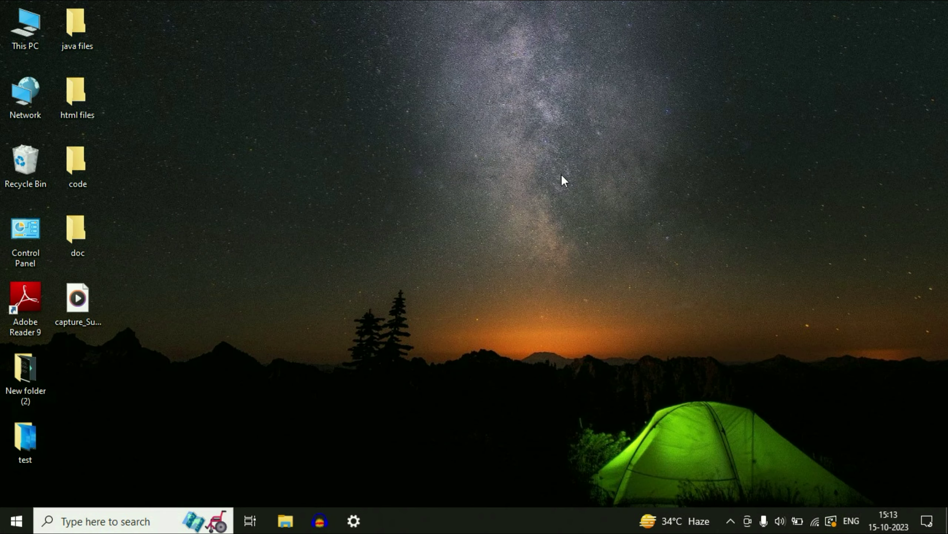